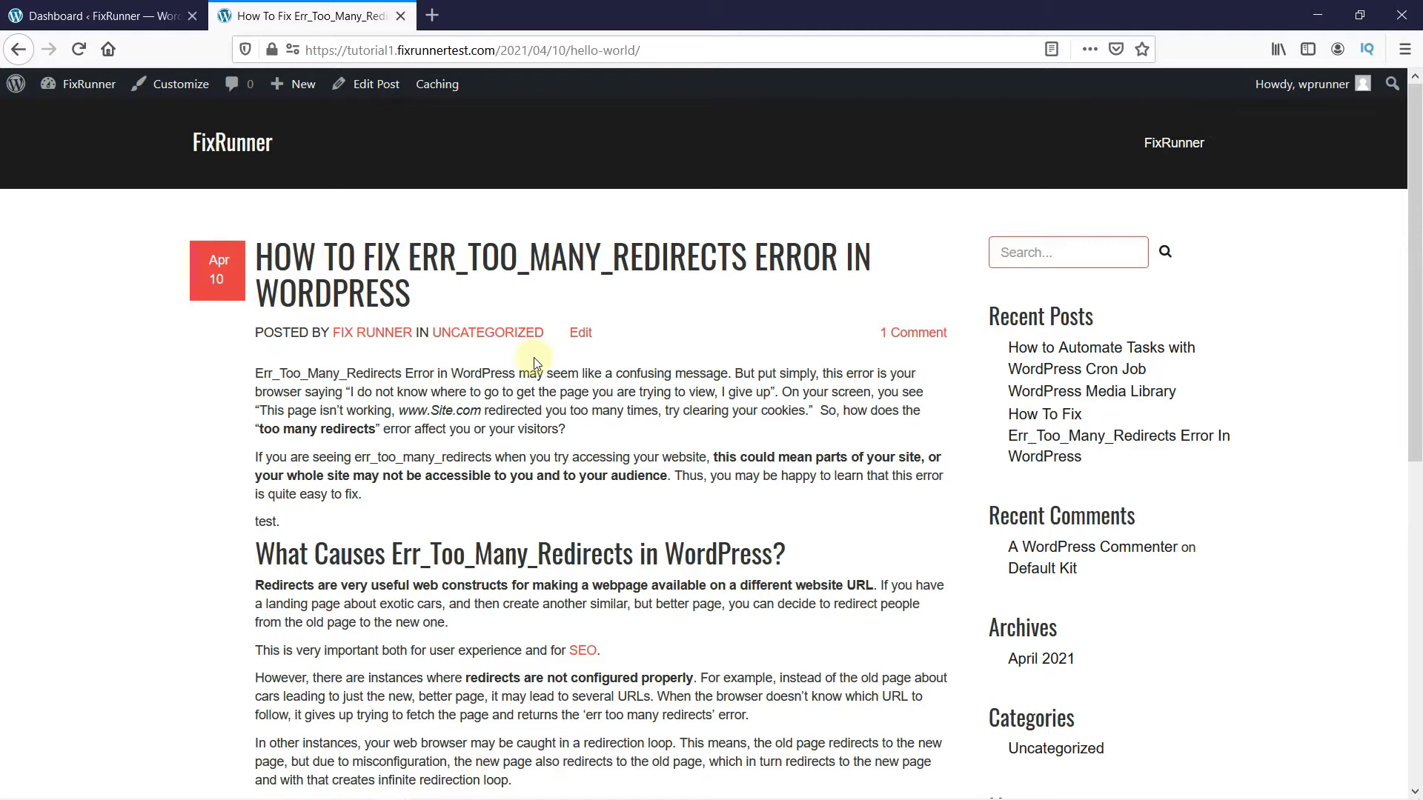
- Switch from the live post page to the WordPress admin Dashboard tab
left_click(86, 13)
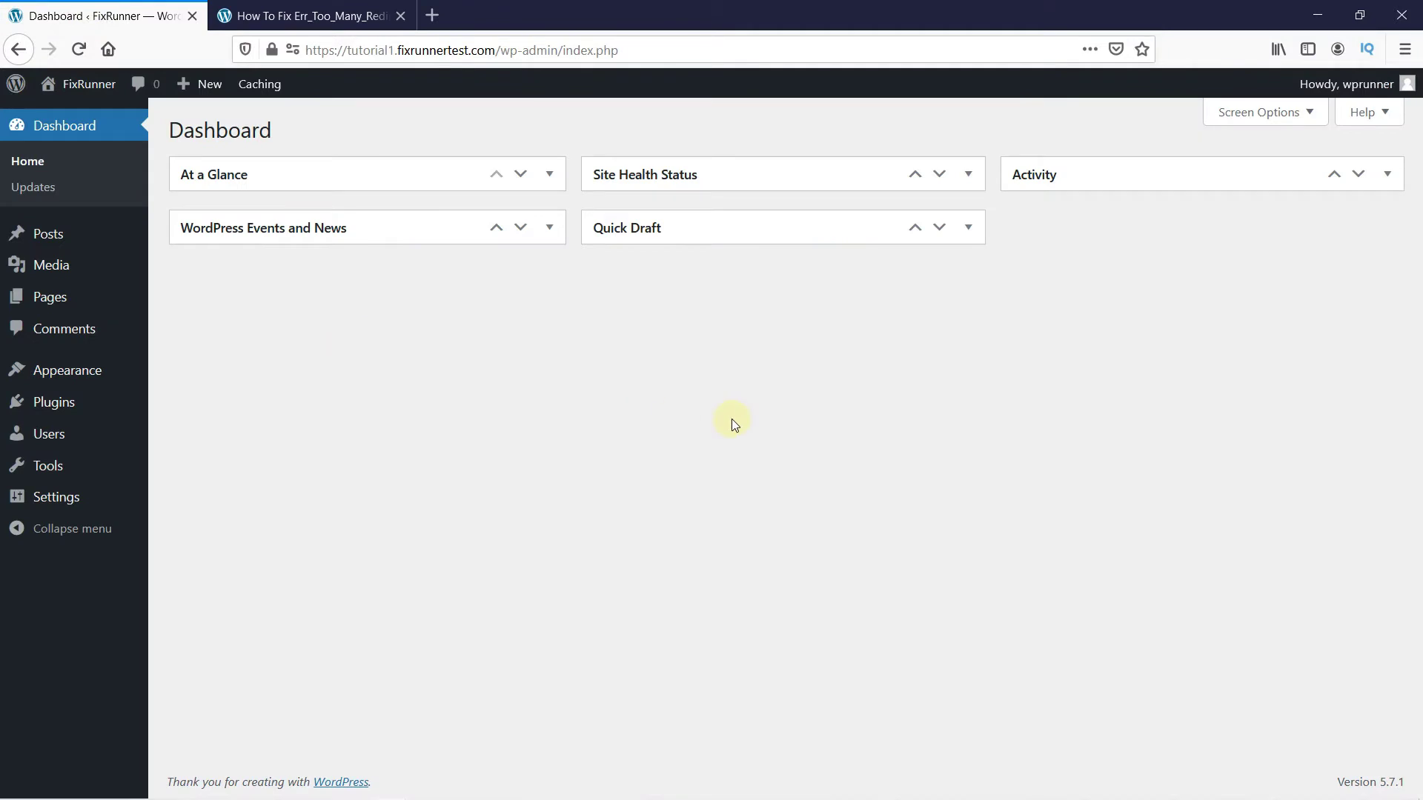
mouse_move(67, 371)
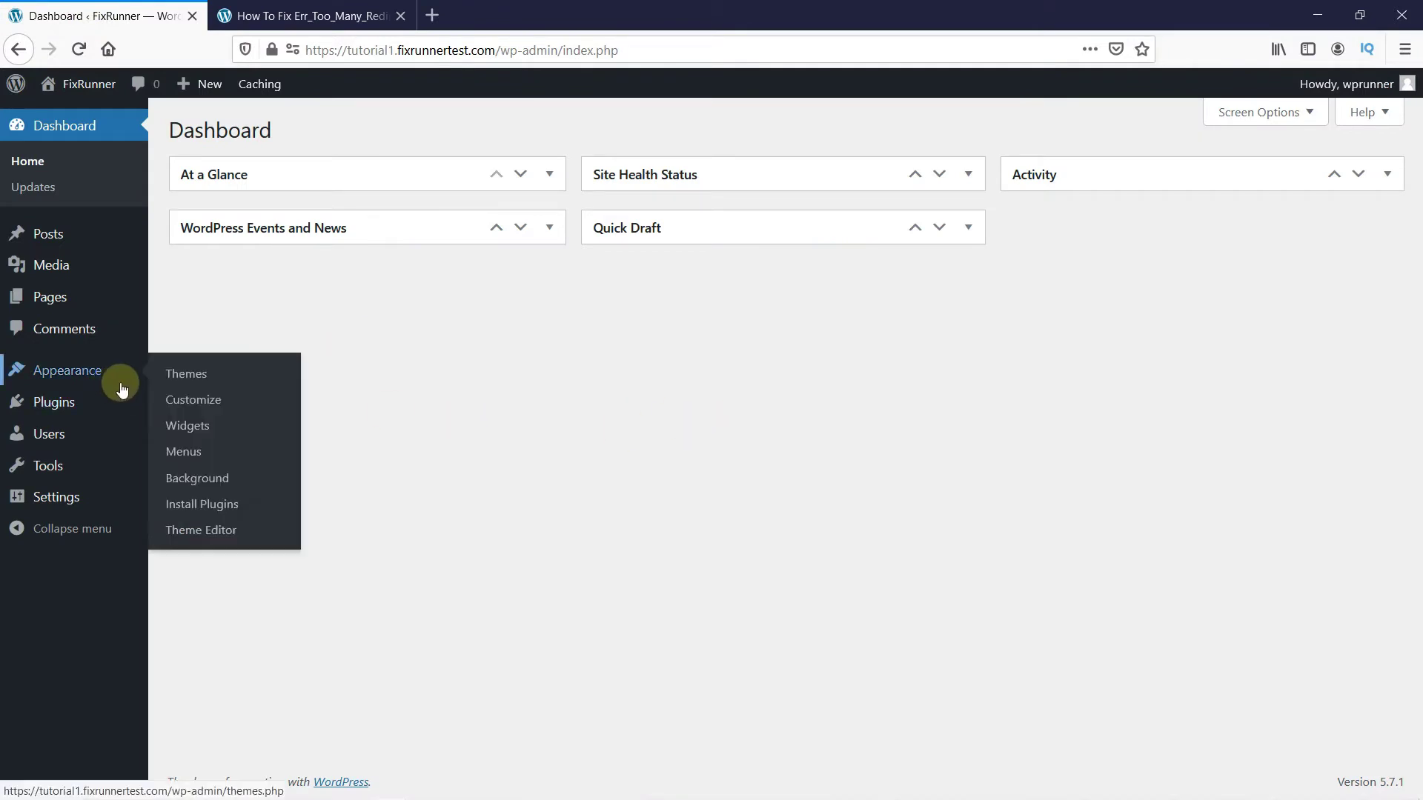
- Paste the wpb_last_updated_date function at the end of Vision's functions.php and save the file
left_click(186, 537)
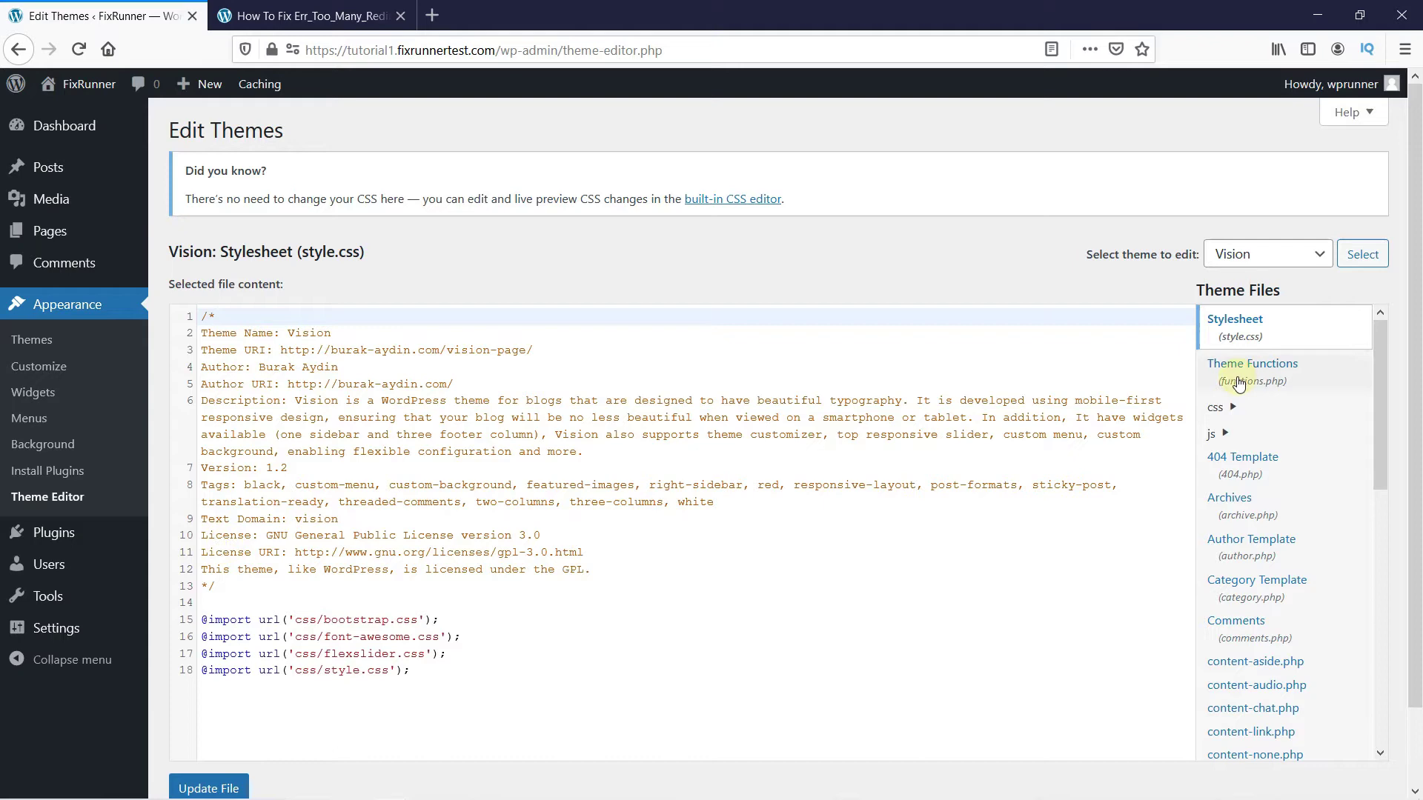
left_click(1239, 382)
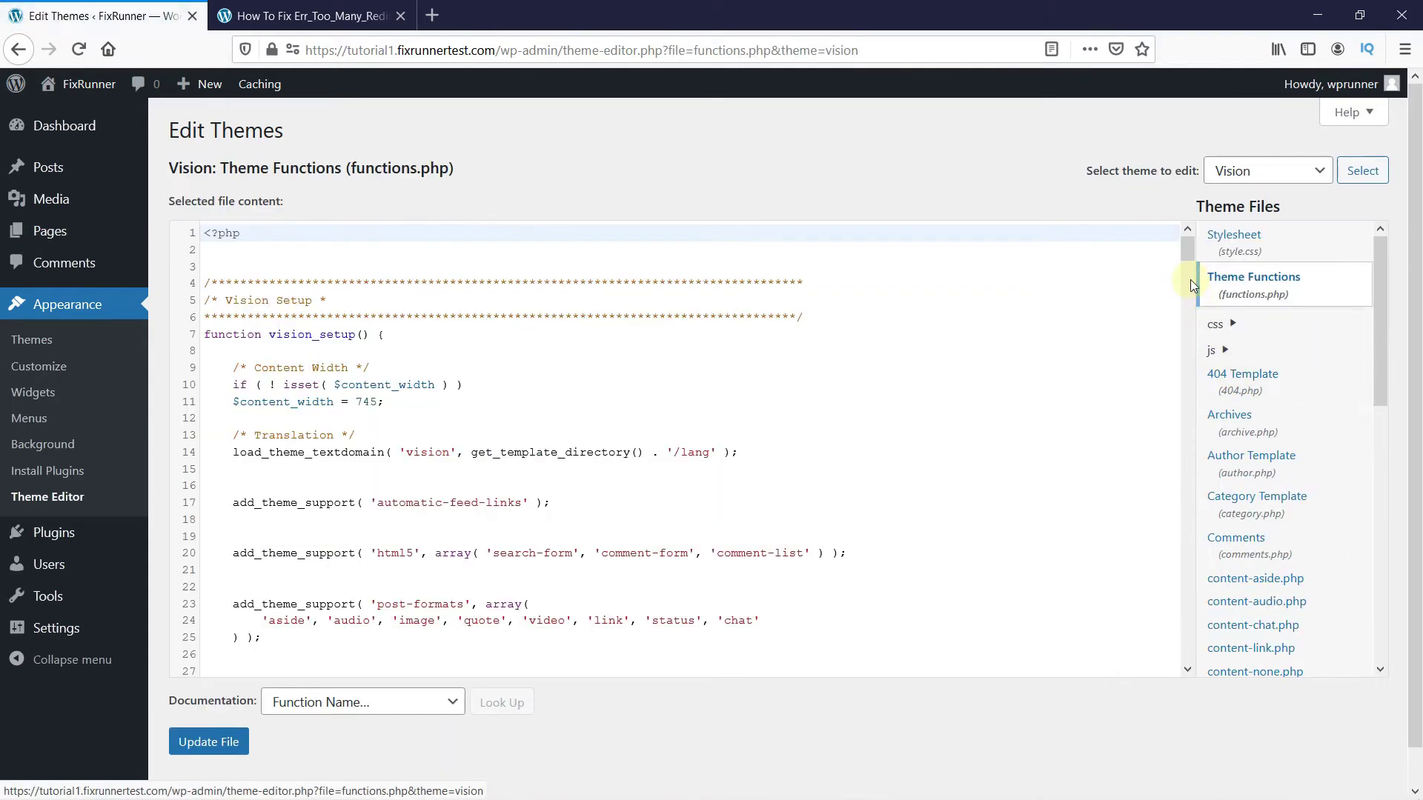
left_click_drag(1185, 253, 1191, 565)
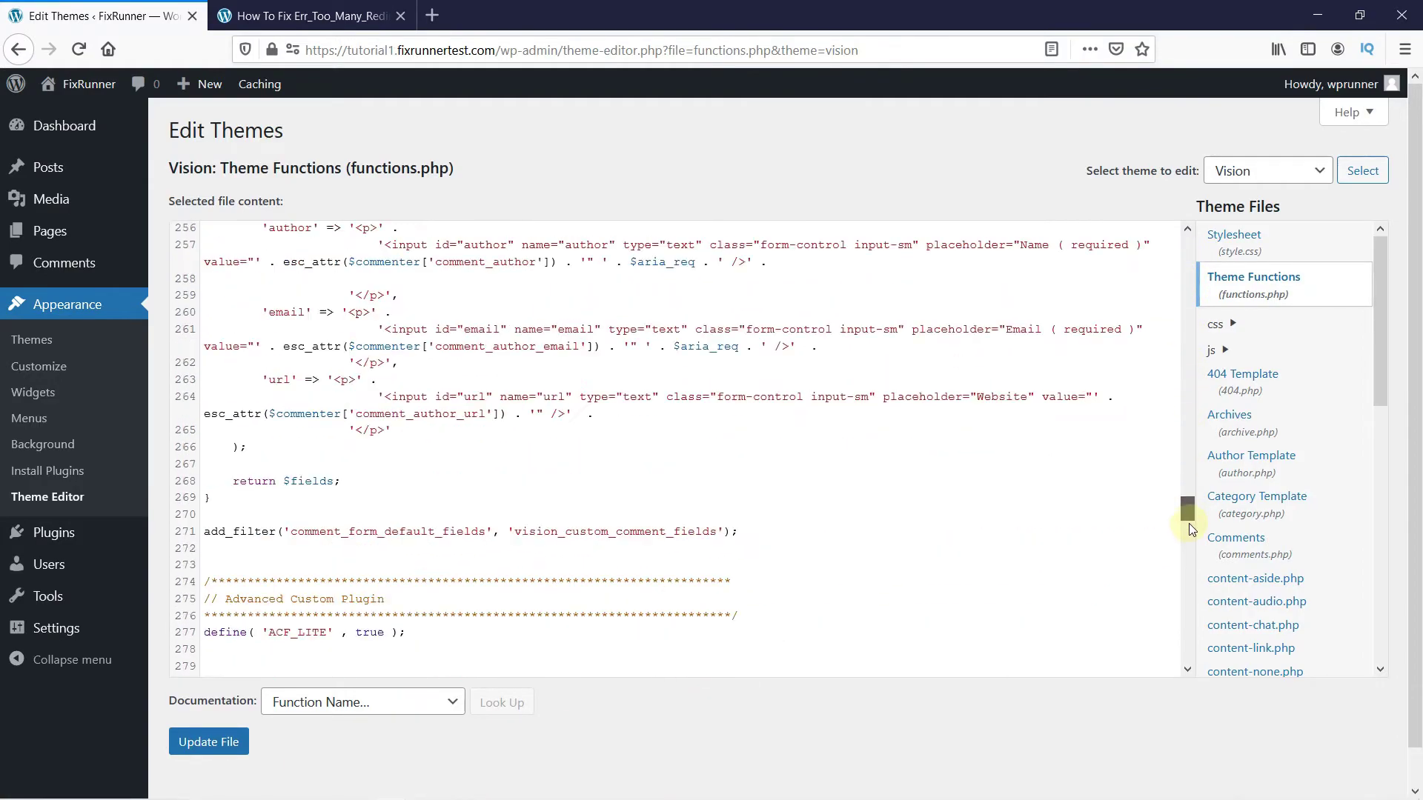
left_click_drag(1192, 566, 1193, 661)
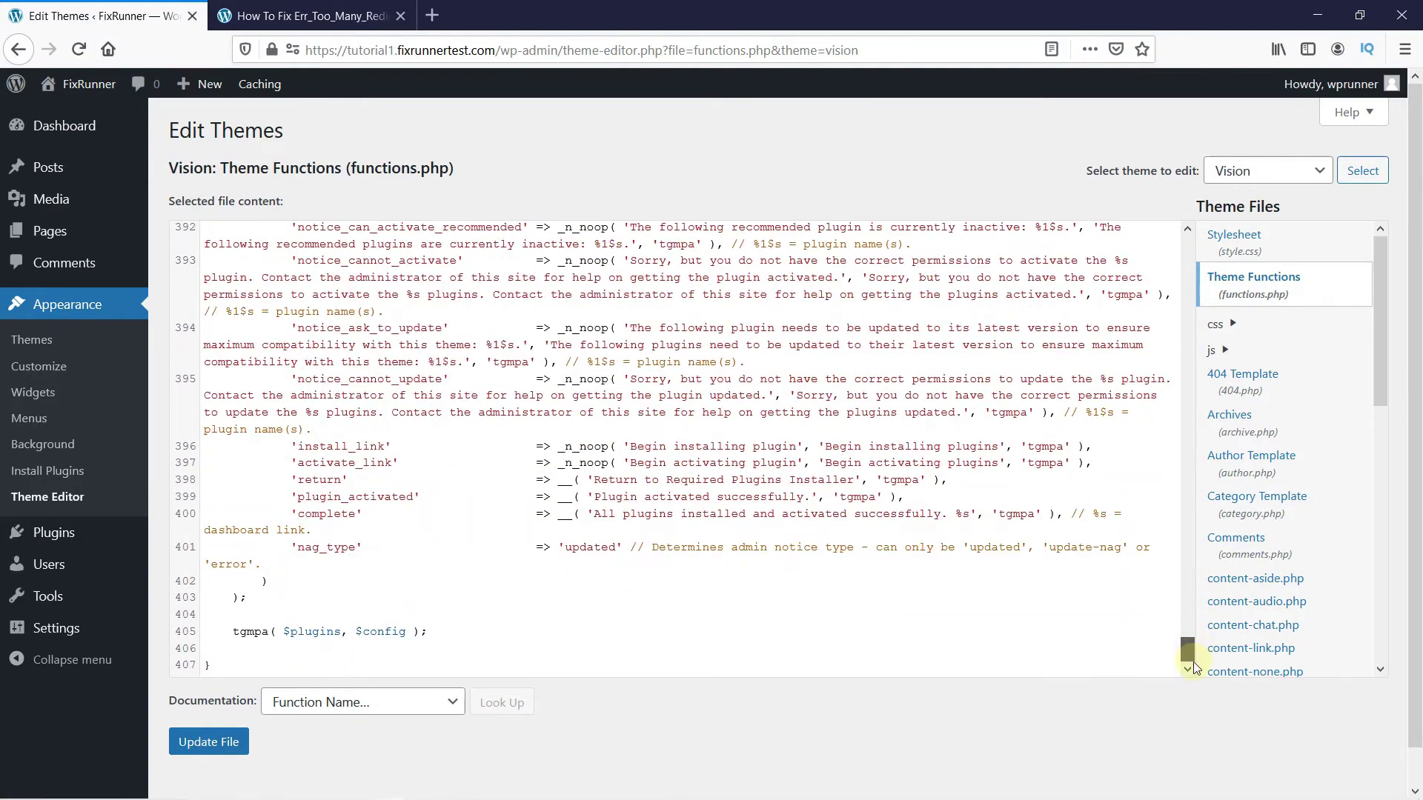
left_click(1075, 663)
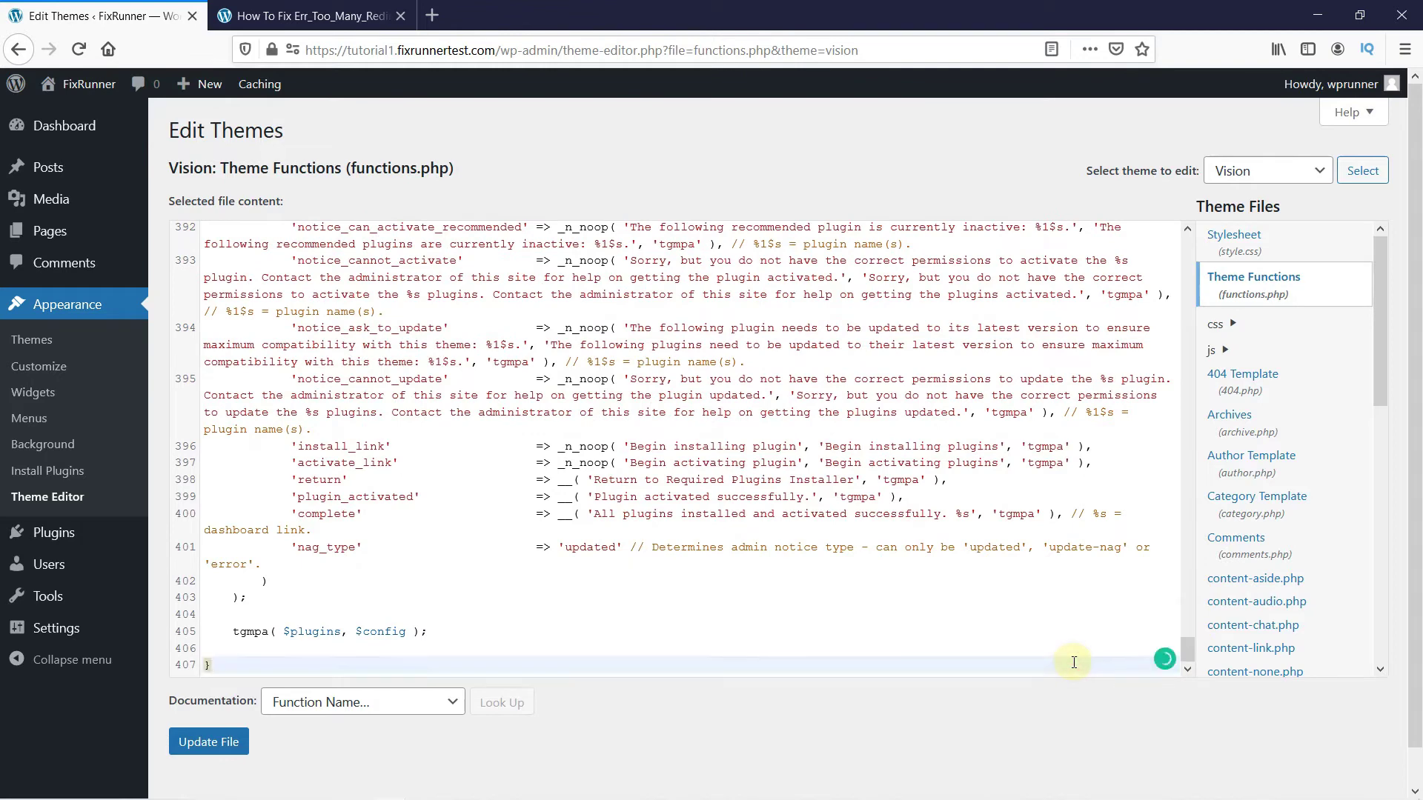
key("Return")
key("Return")
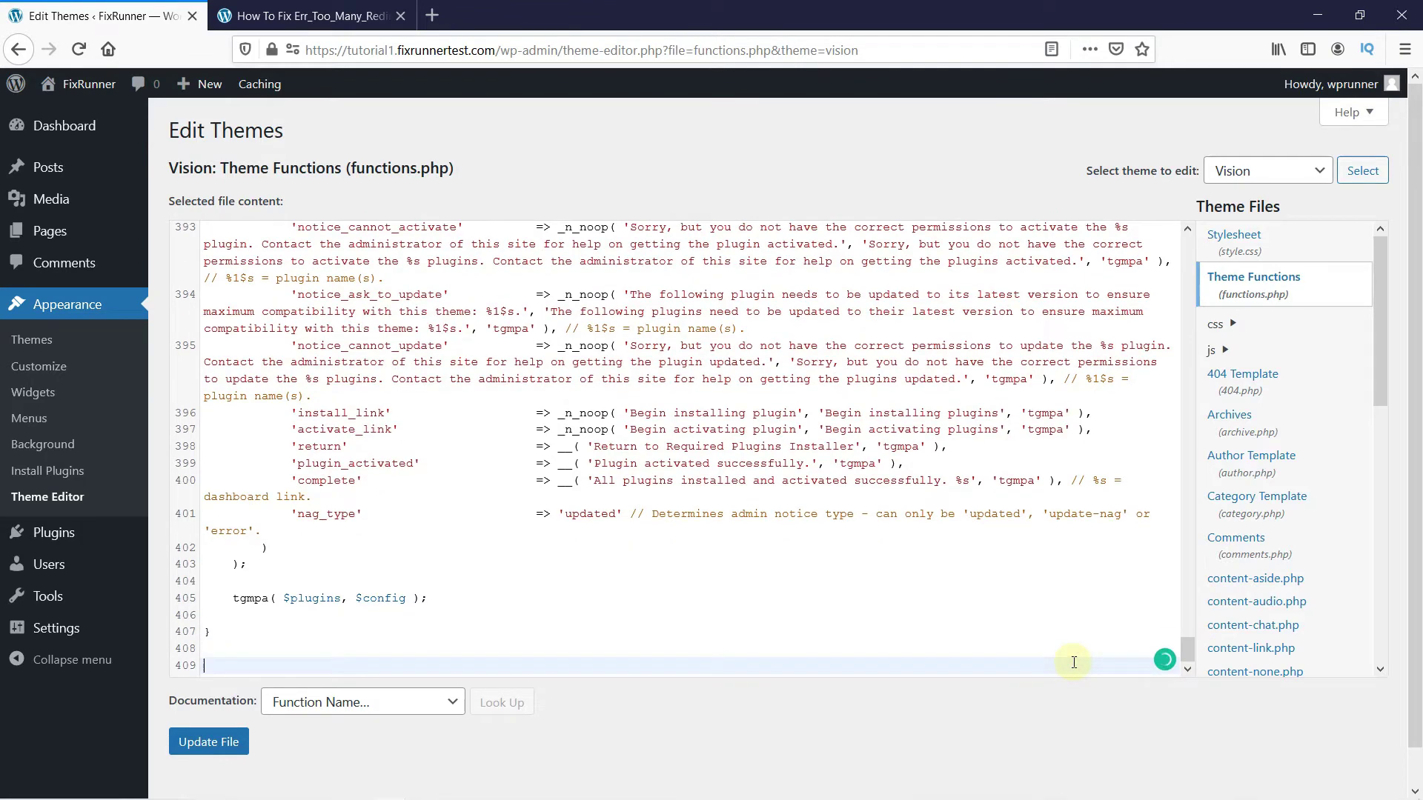
type("function wpb_last_updated_date( $content ) { $u_time = get_the_time('U'); $u_modified_time = get_the_modified_time('U'); if ($u_modified_time >= $u_time + 86400) { $updated_date = get_the_modified_time('F jS, Y'); $updated_time = get_the_modified_time('h:i a'); $custom_content .= '<p class=\"last-updated\">Last updated on '. $updated_date . ' at '. $updated_time .'</p>'; }      $custom_content .= $content;     return $custom_content; } add_filter( 'the_content', 'wpb_last_updated_date' );")
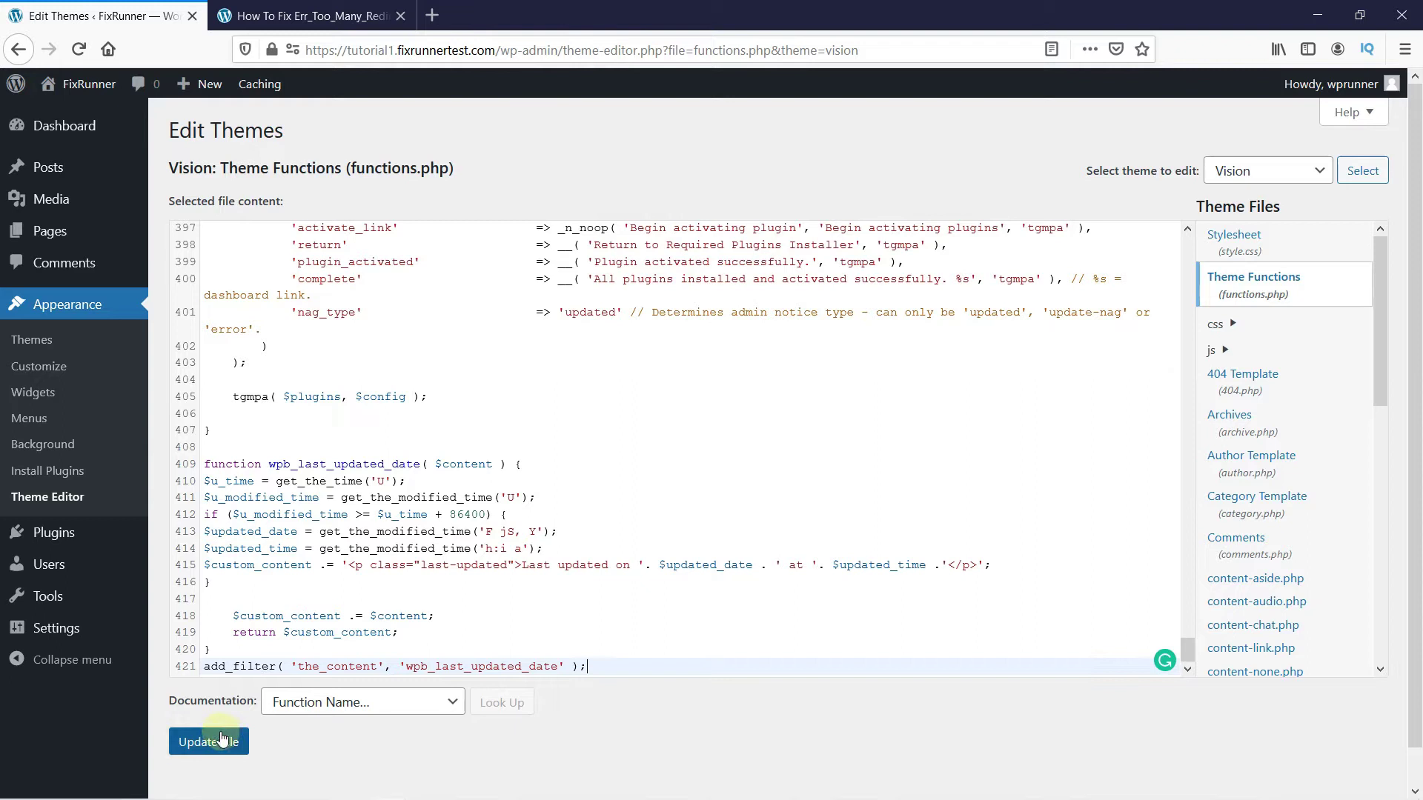
left_click(221, 741)
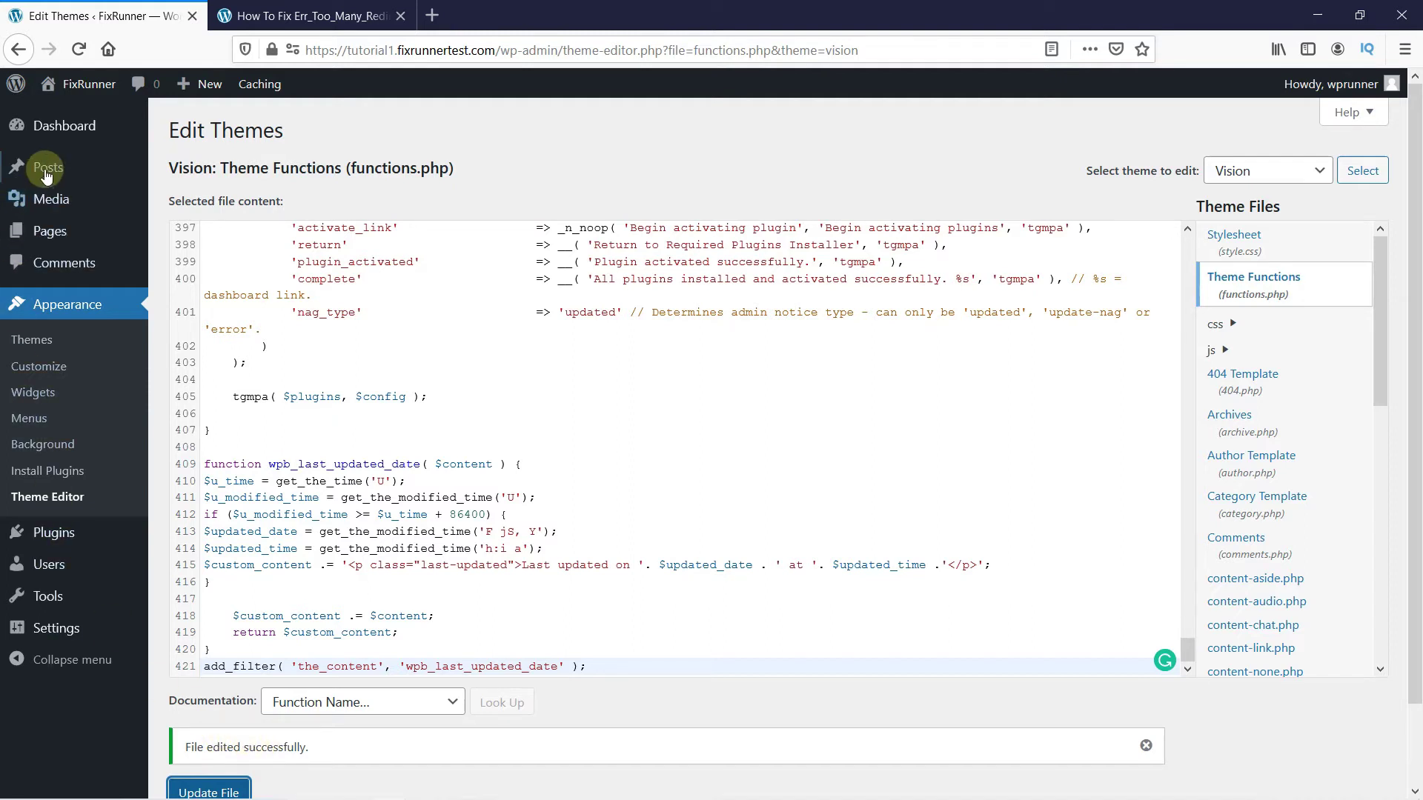
- Go to All Posts, listing the three published posts
mouse_move(48, 167)
left_click(169, 178)
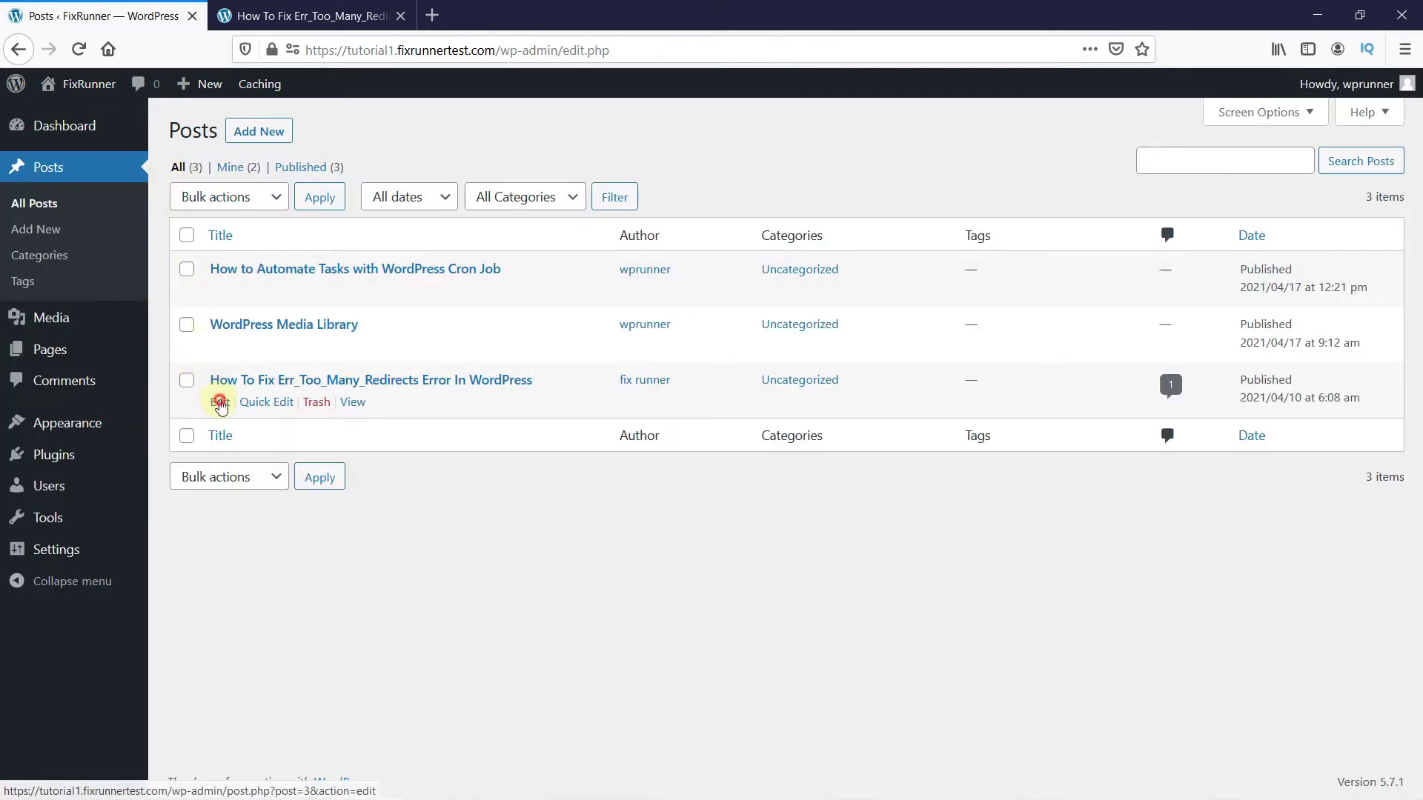
- Delete the 'test.' paragraph from the Err_Too_Many_Redirects post, update it, and return to its live page
left_click(220, 403)
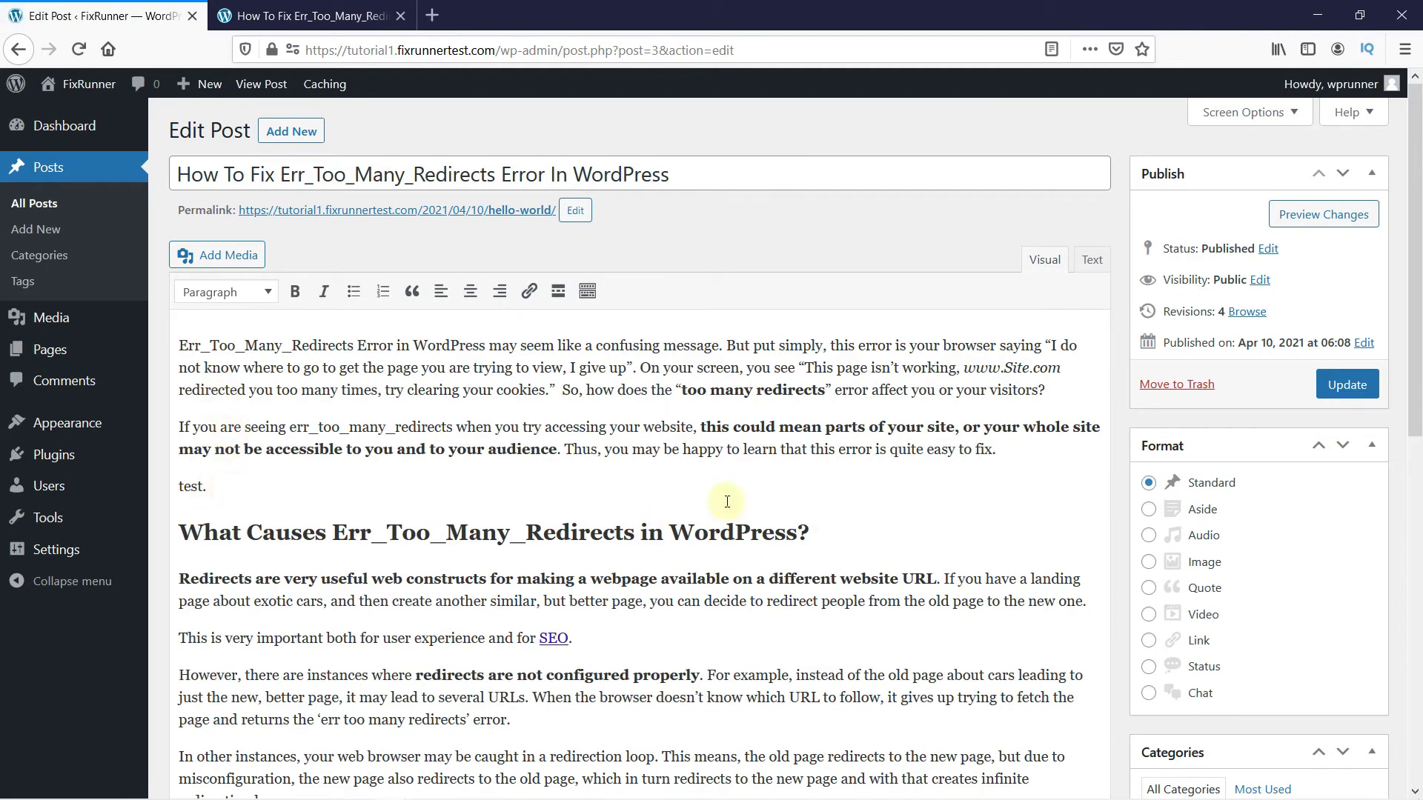
left_click_drag(216, 486, 163, 488)
key("BackSpace")
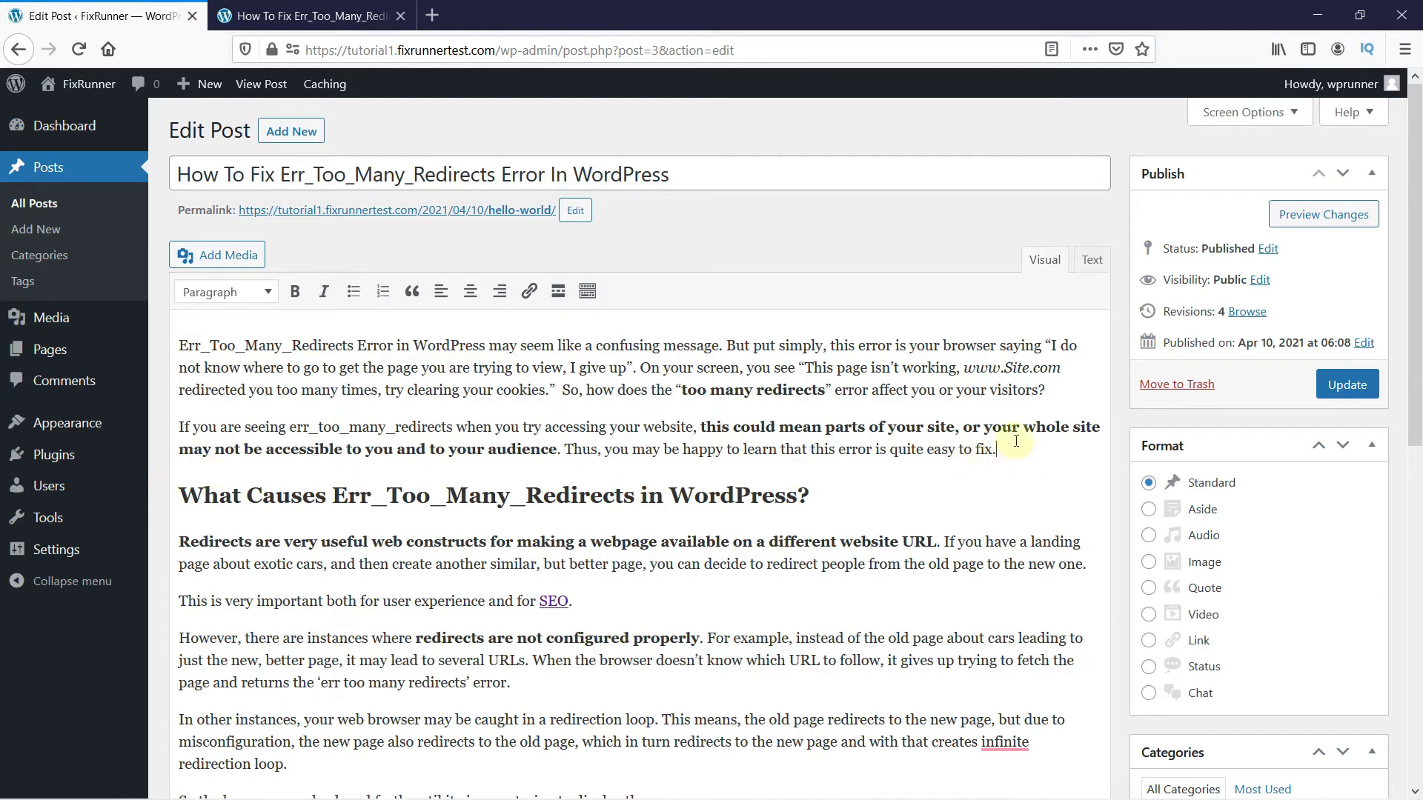
left_click(1333, 382)
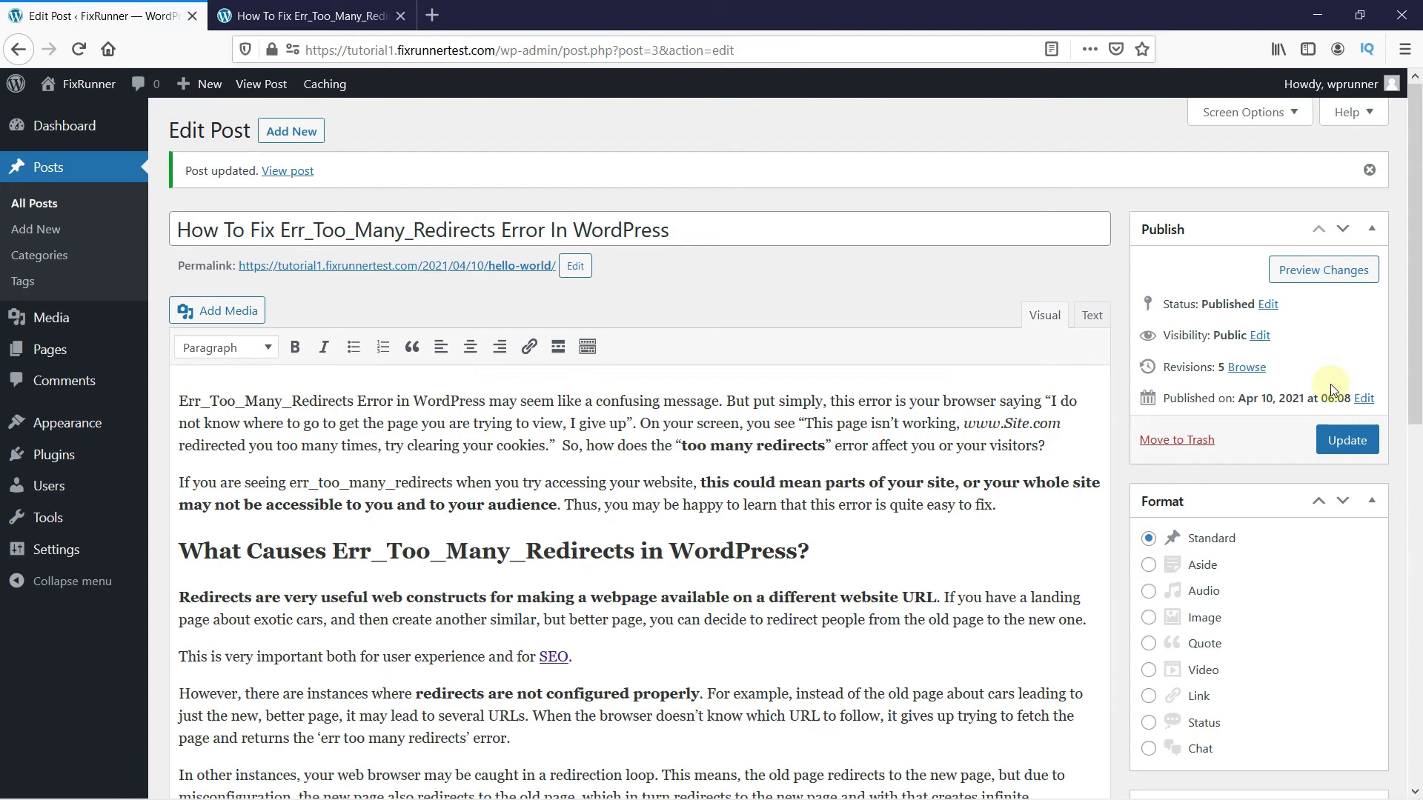
left_click(310, 23)
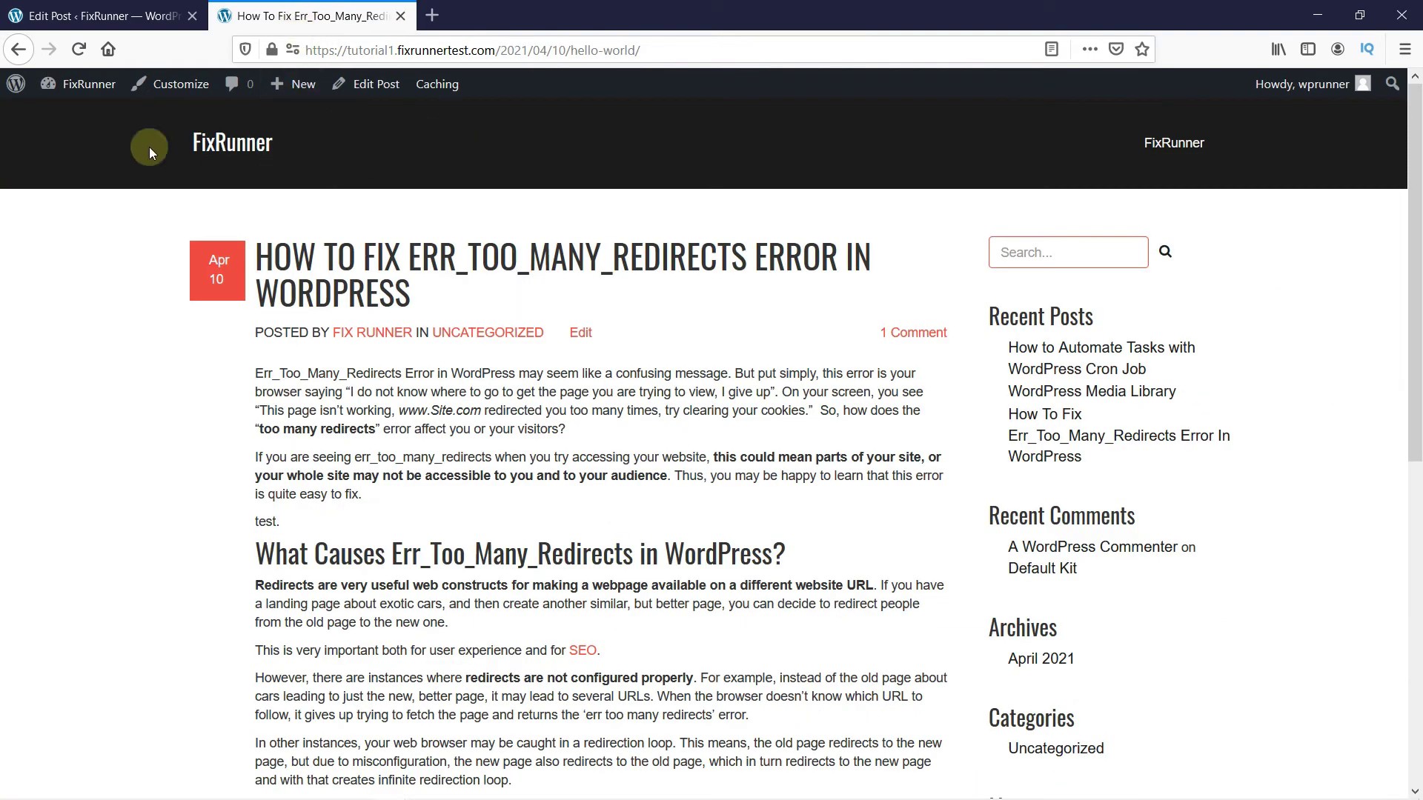
- Reload the post to show the 'Last updated on April 17th, 2021 at 12:33 pm' line
left_click(76, 50)
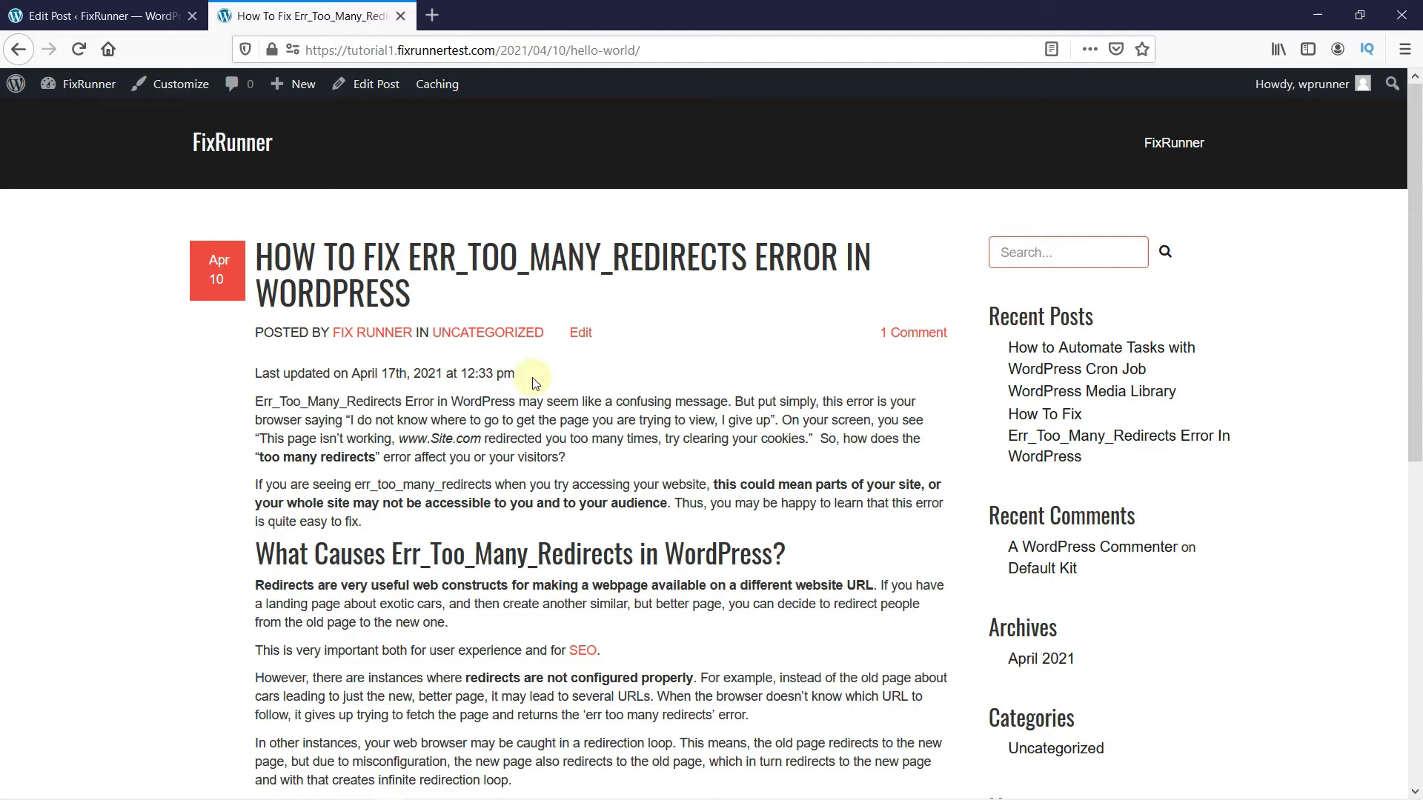
- Open the Customizer's Additional CSS panel and dismiss its help notice
left_click(171, 89)
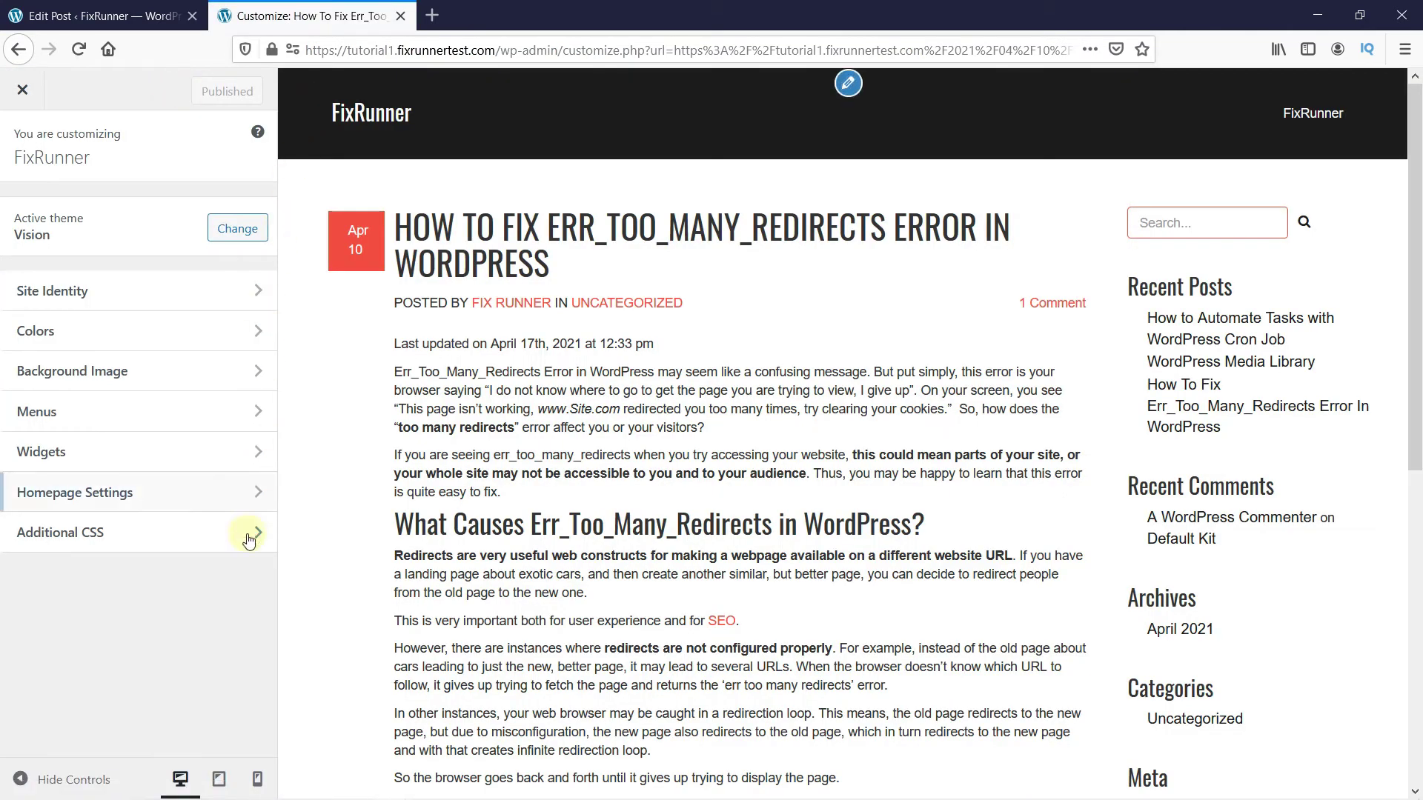
left_click(99, 535)
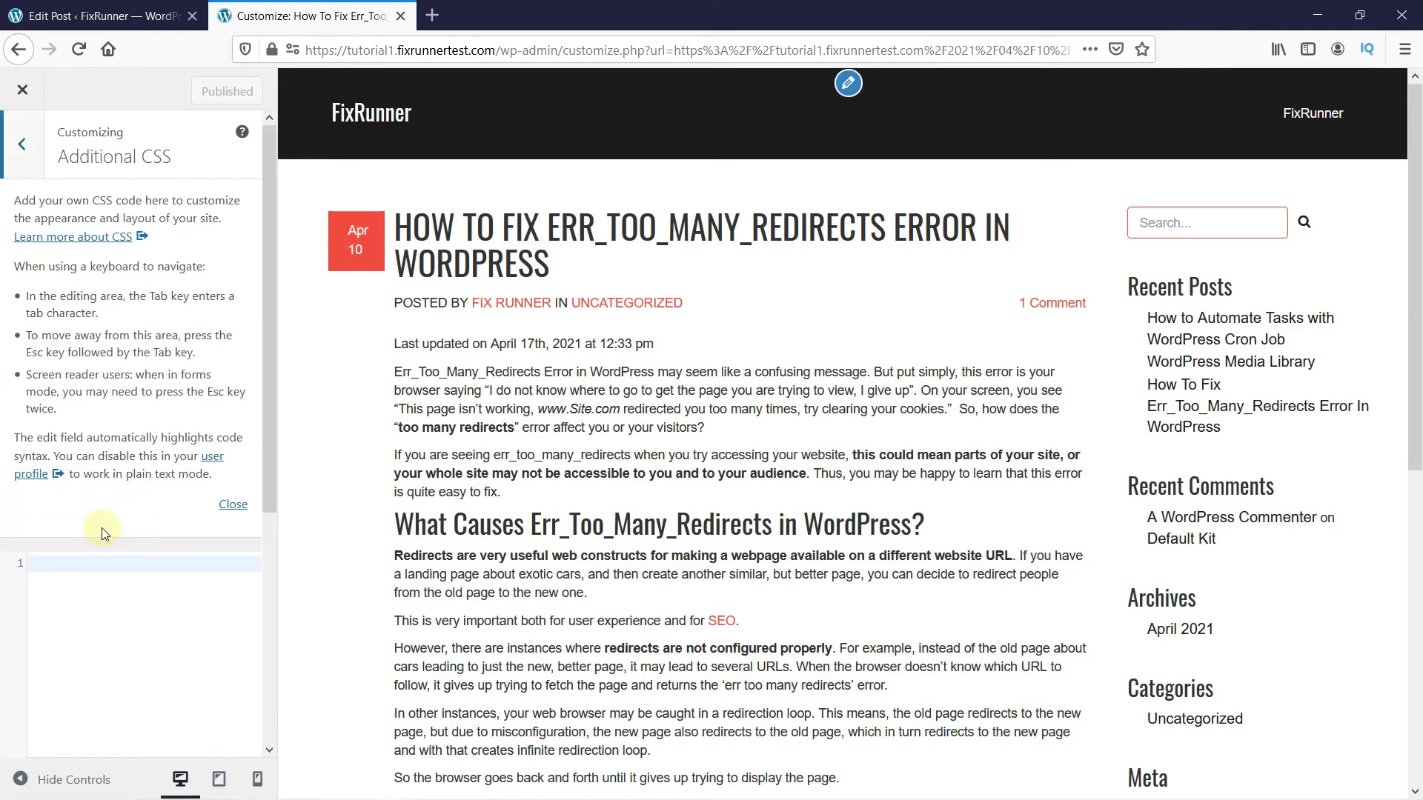
left_click(237, 502)
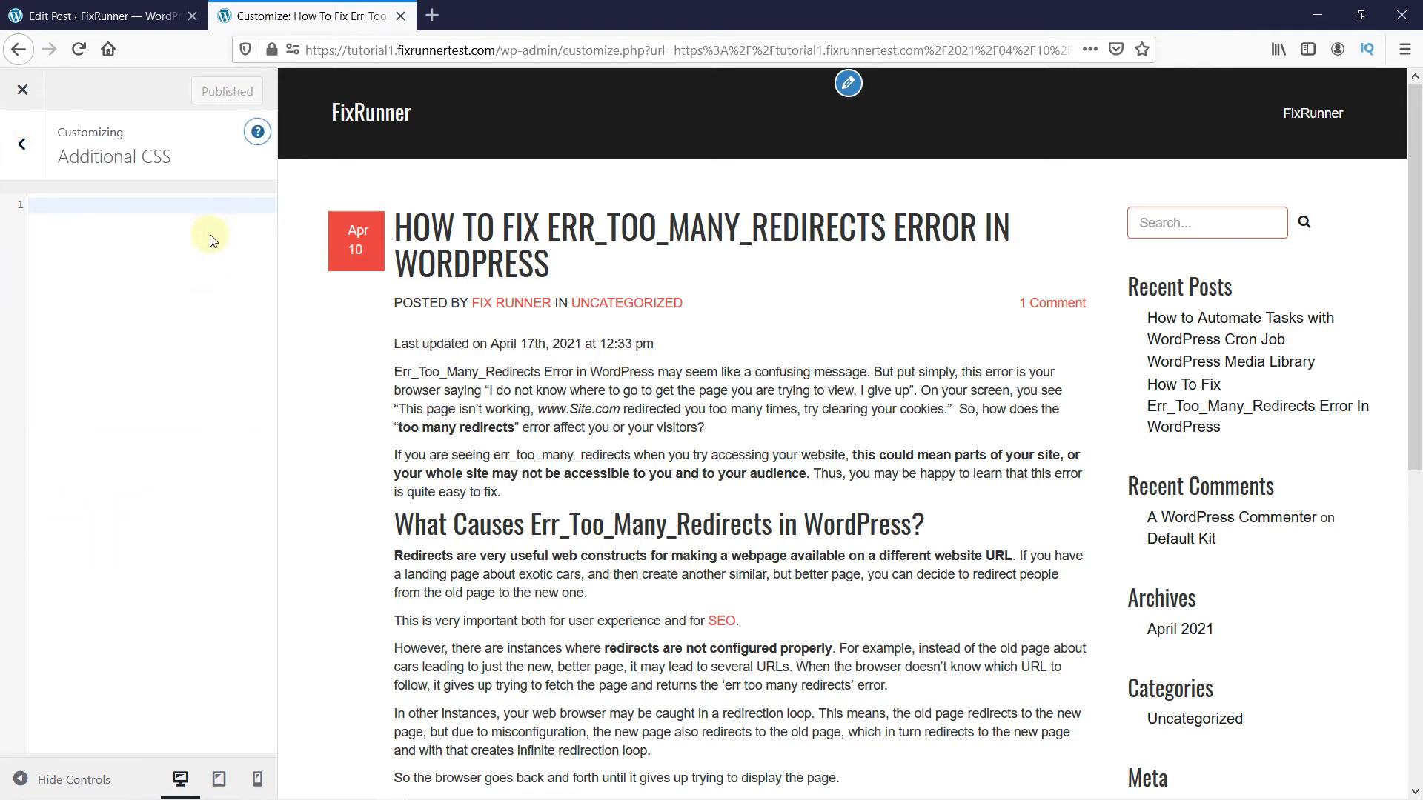
- Paste the .last-updated rule from Notepad into Additional CSS, with its fffdd4 background
left_click(493, 792)
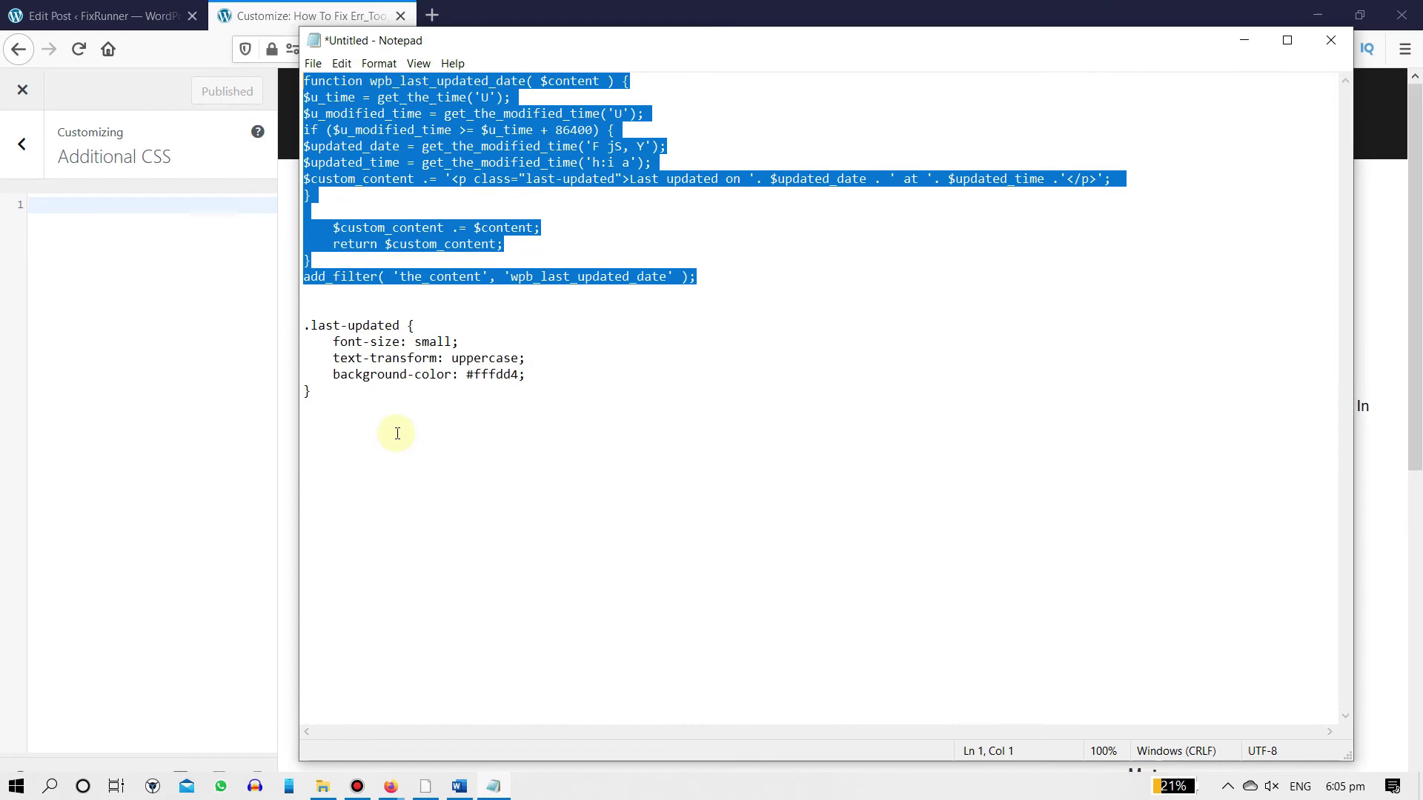
left_click_drag(325, 391, 293, 323)
key("ctrl+c")
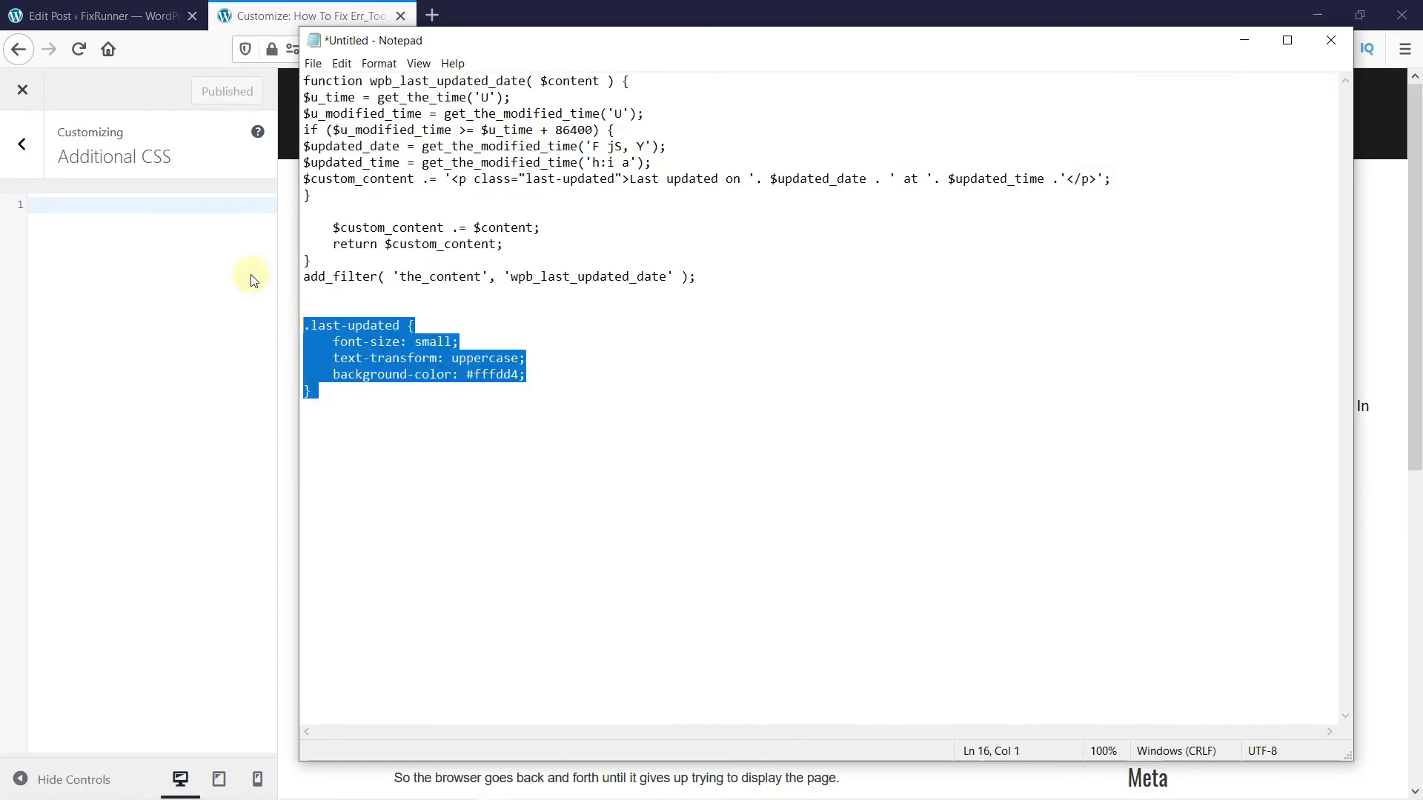
left_click(167, 203)
key("ctrl+v")
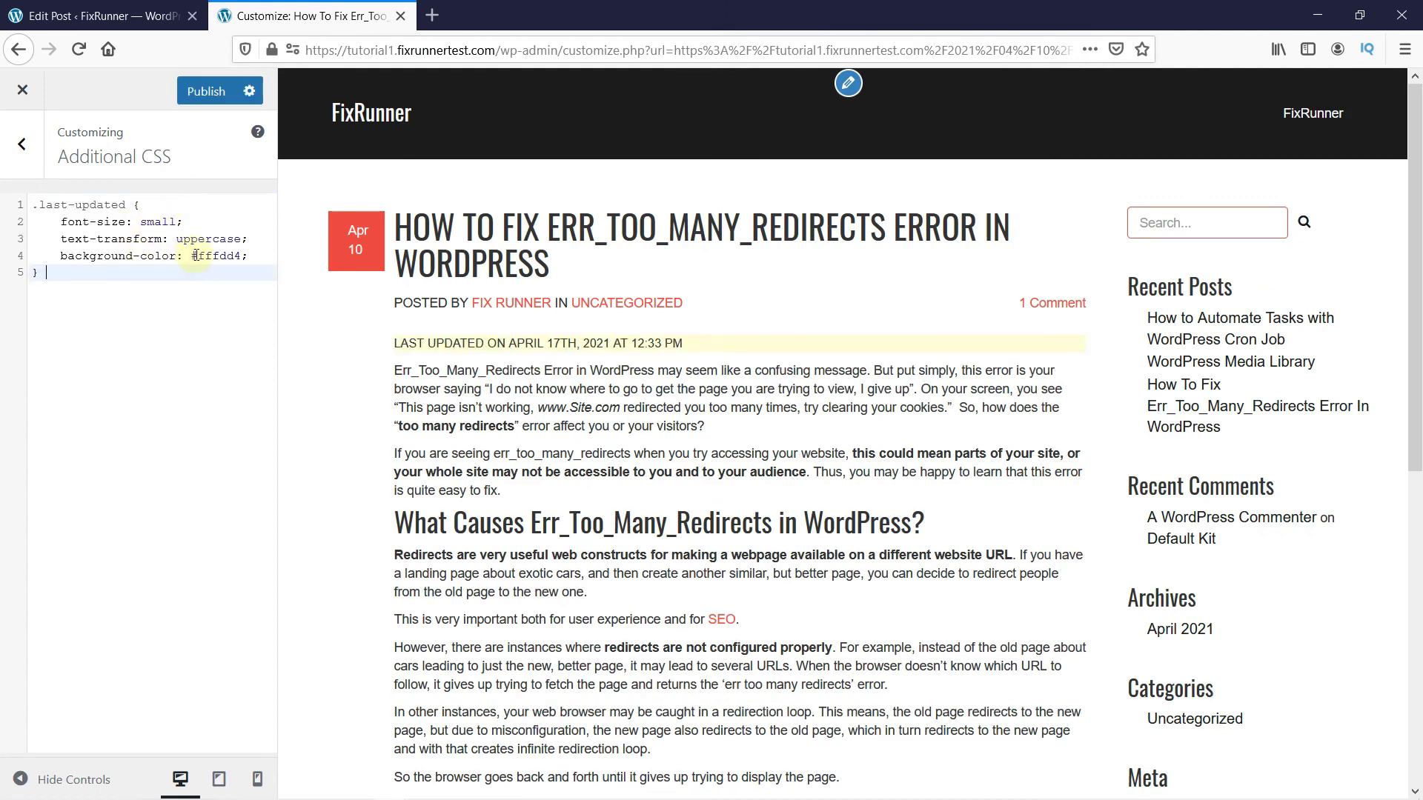
left_click_drag(197, 255, 246, 256)
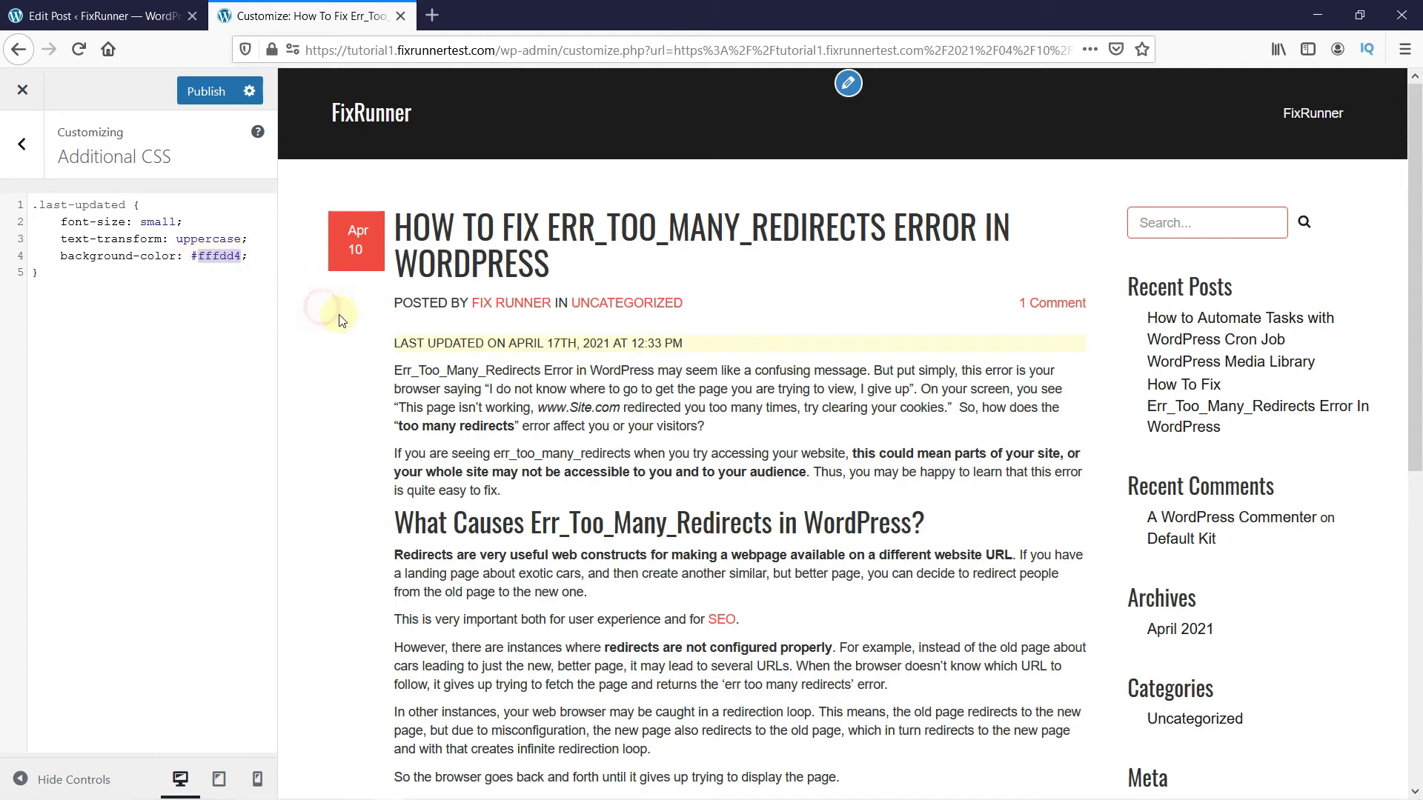
left_click(234, 275)
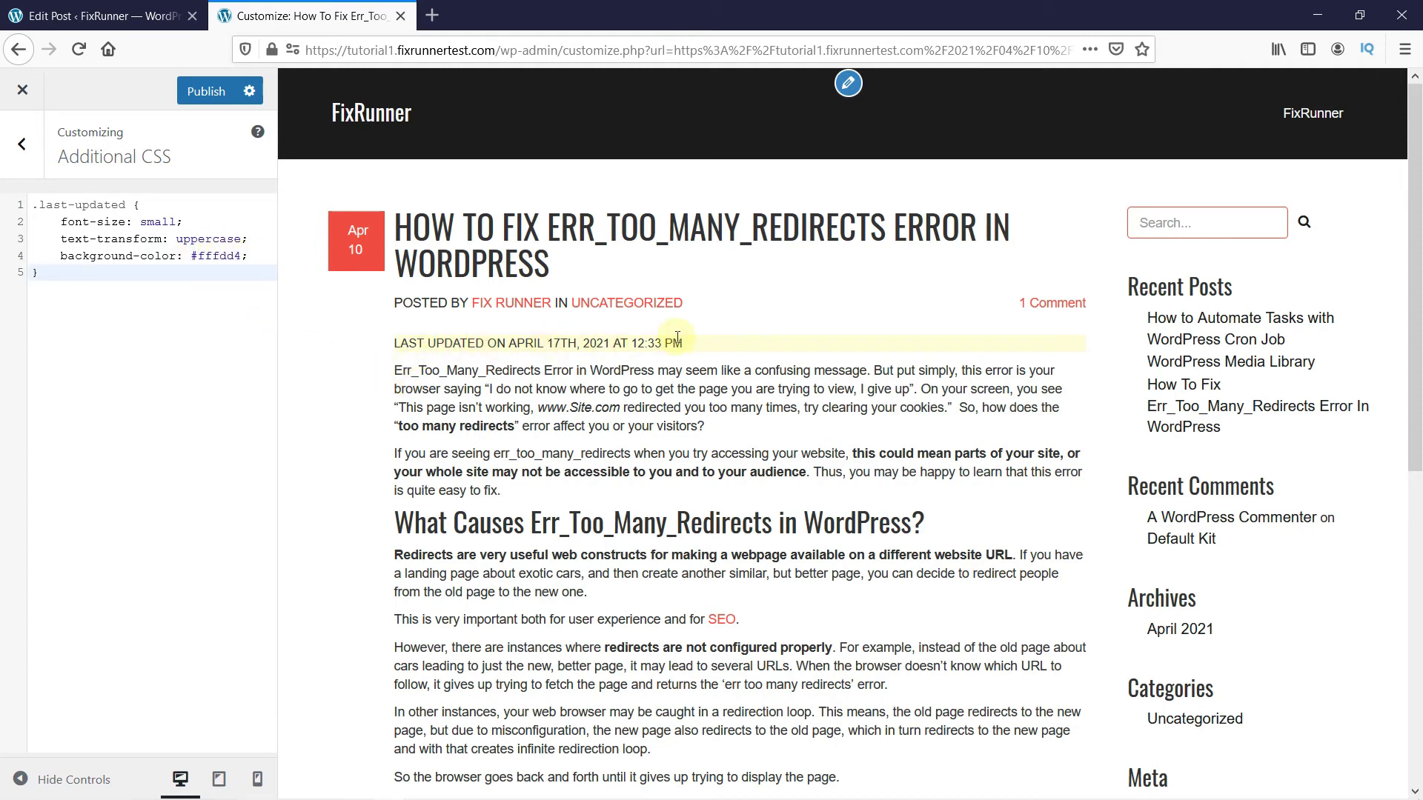